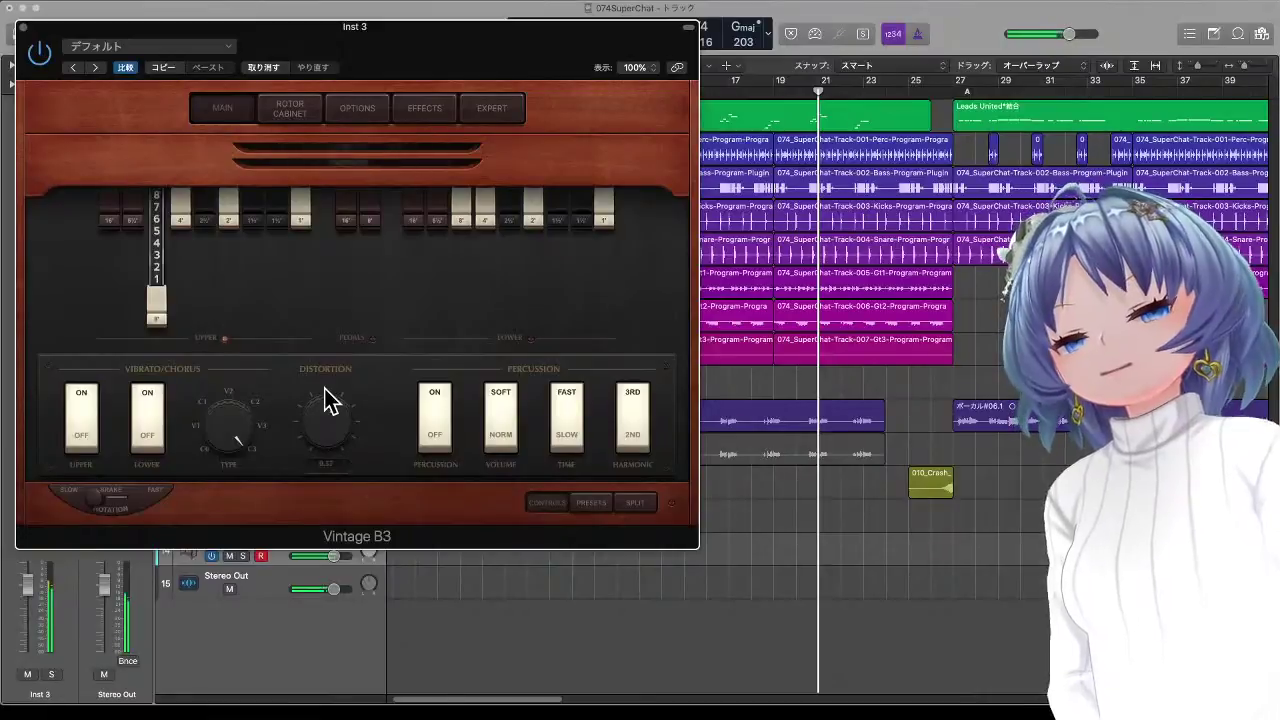
Step: Raise the Inst 3 track's volume slightly and reduce the organ's distortion Drive, keeping the upper 8' drawbar at 8
drag(333, 556, 345, 556)
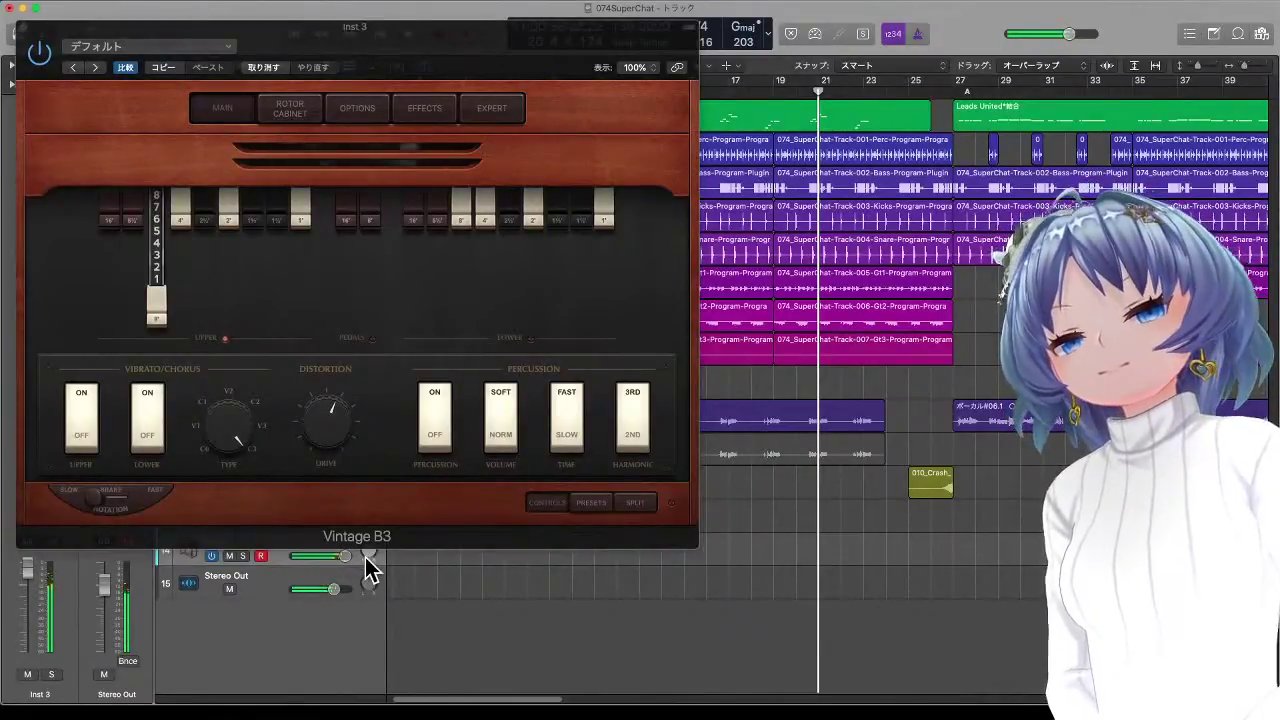
drag(326, 424, 331, 458)
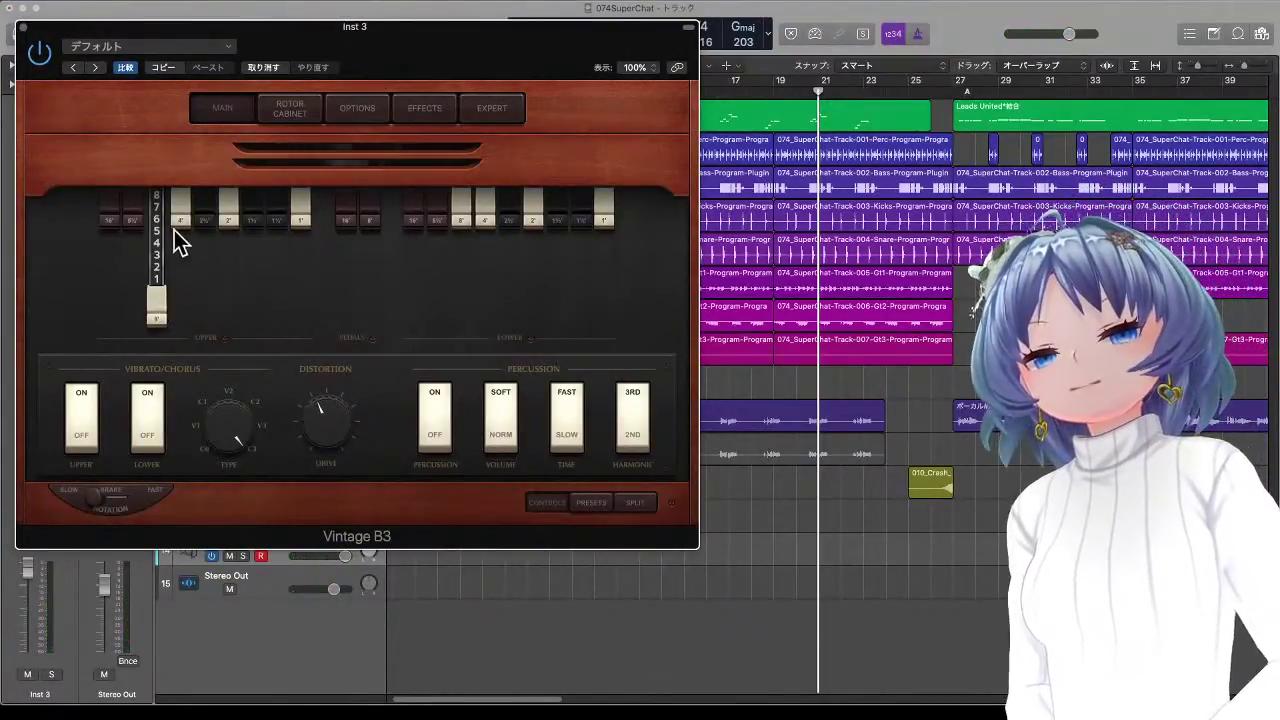
drag(153, 310, 163, 335)
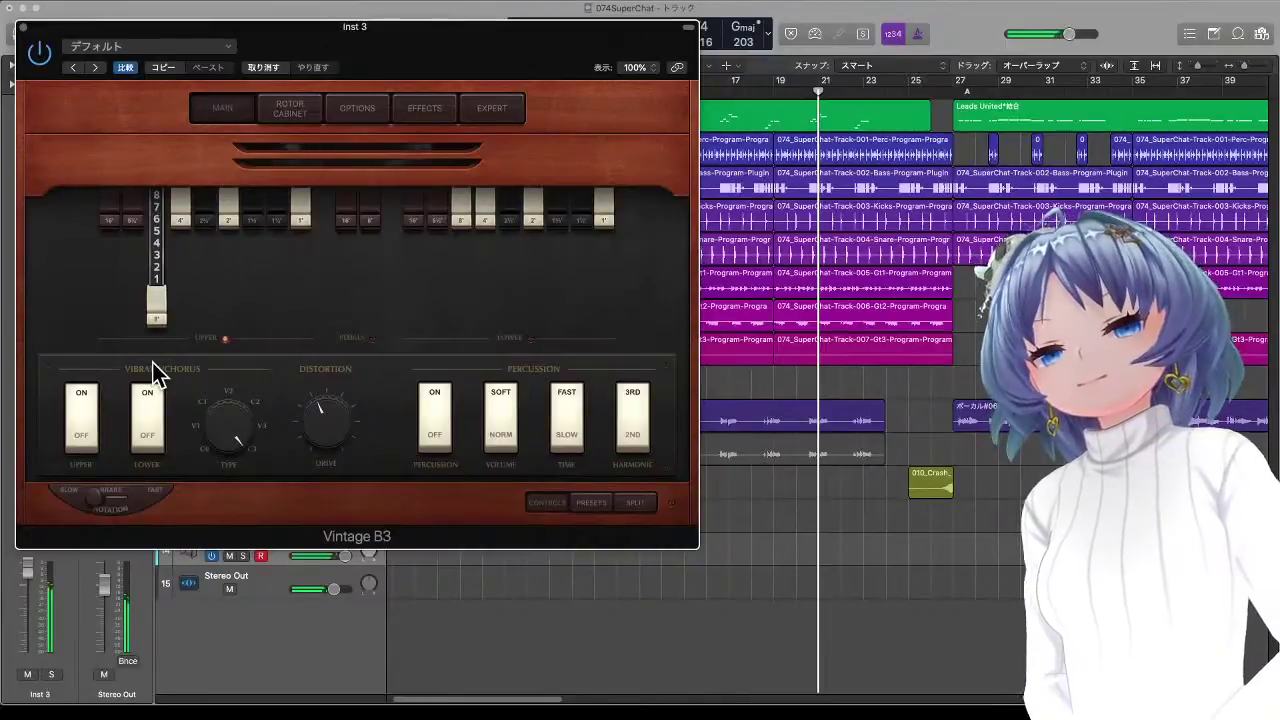
Step: Audition the upper 4' and 2⅔' drawbars separately and together, and 8' with 4', and return to 8' alone
drag(179, 209, 156, 189)
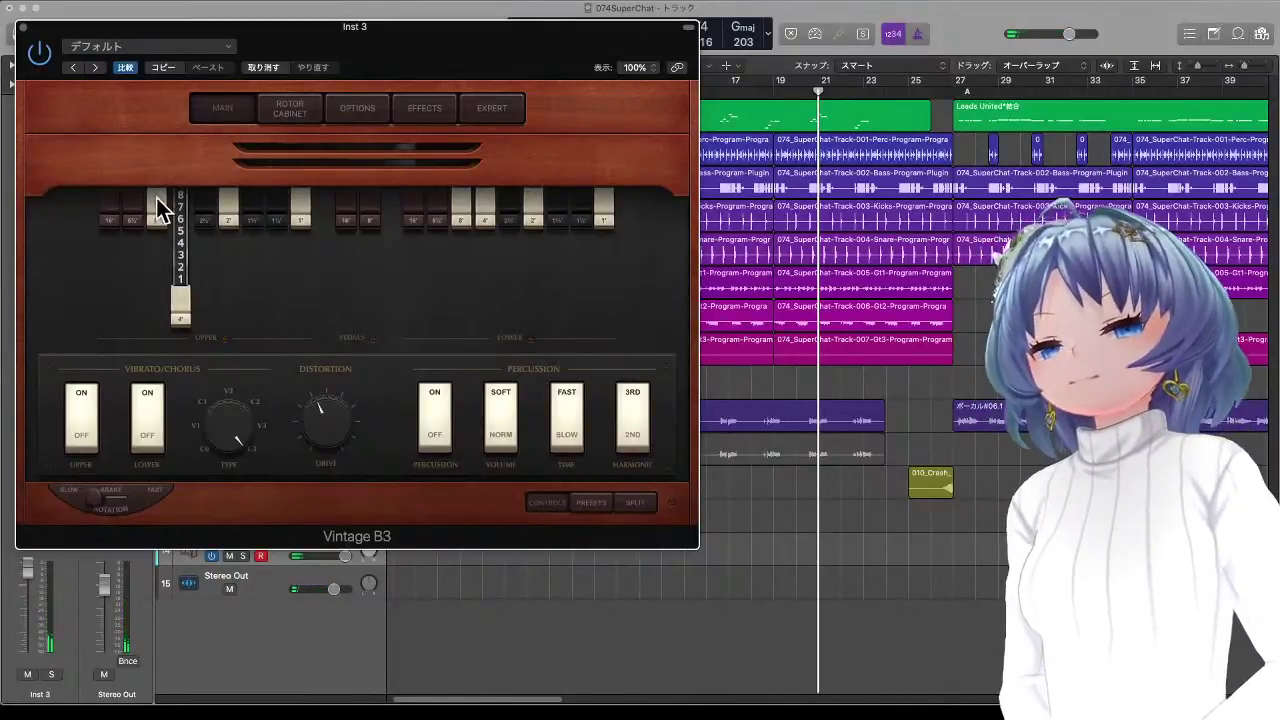
drag(180, 318, 200, 344)
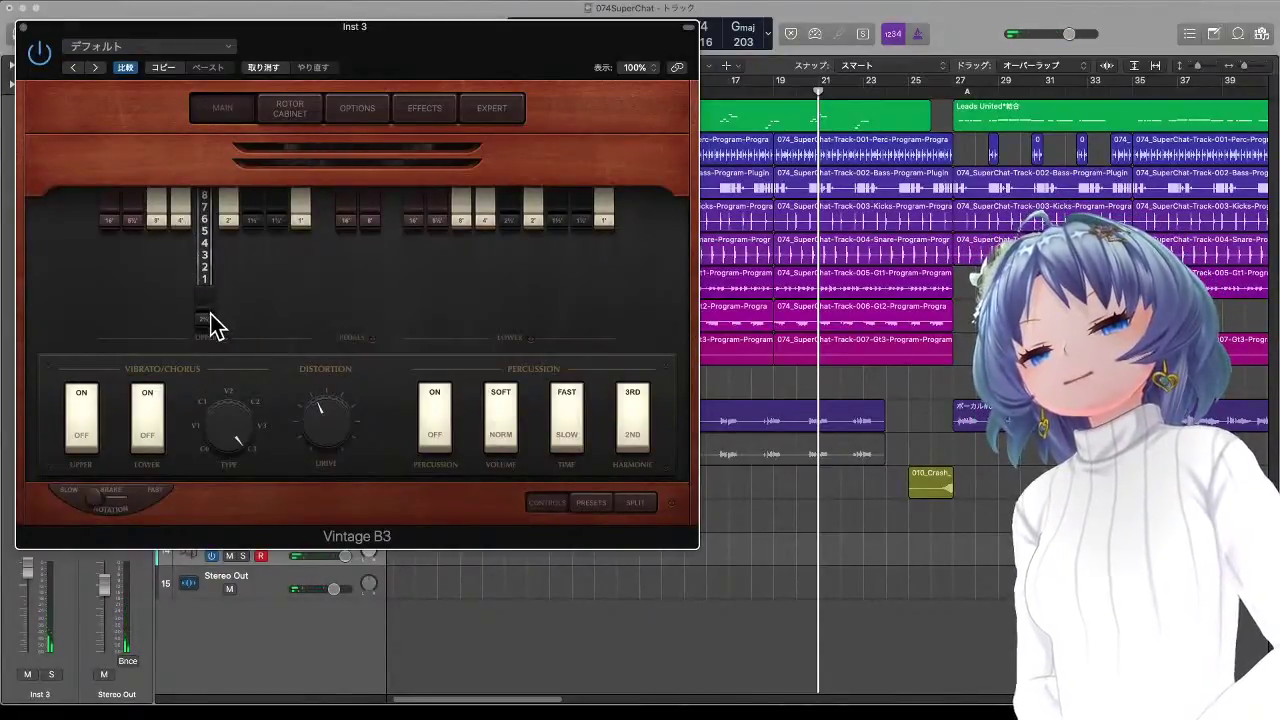
drag(183, 225, 206, 331)
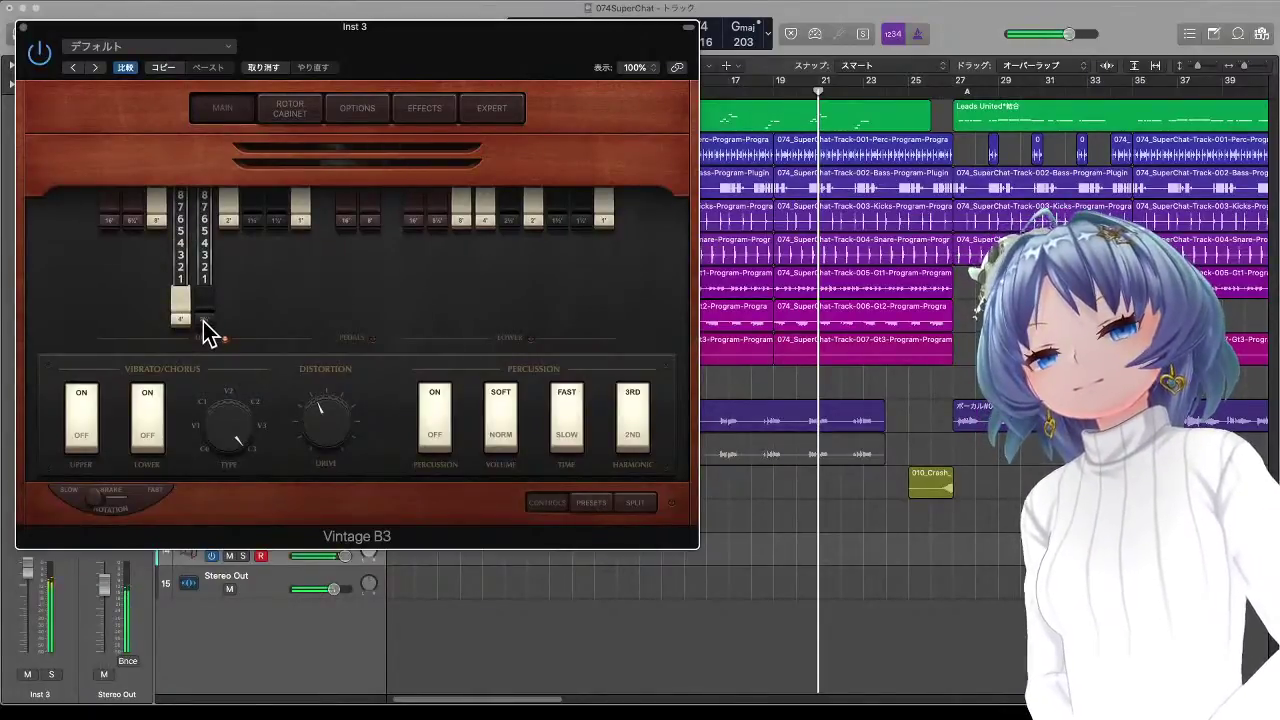
drag(184, 300, 183, 270)
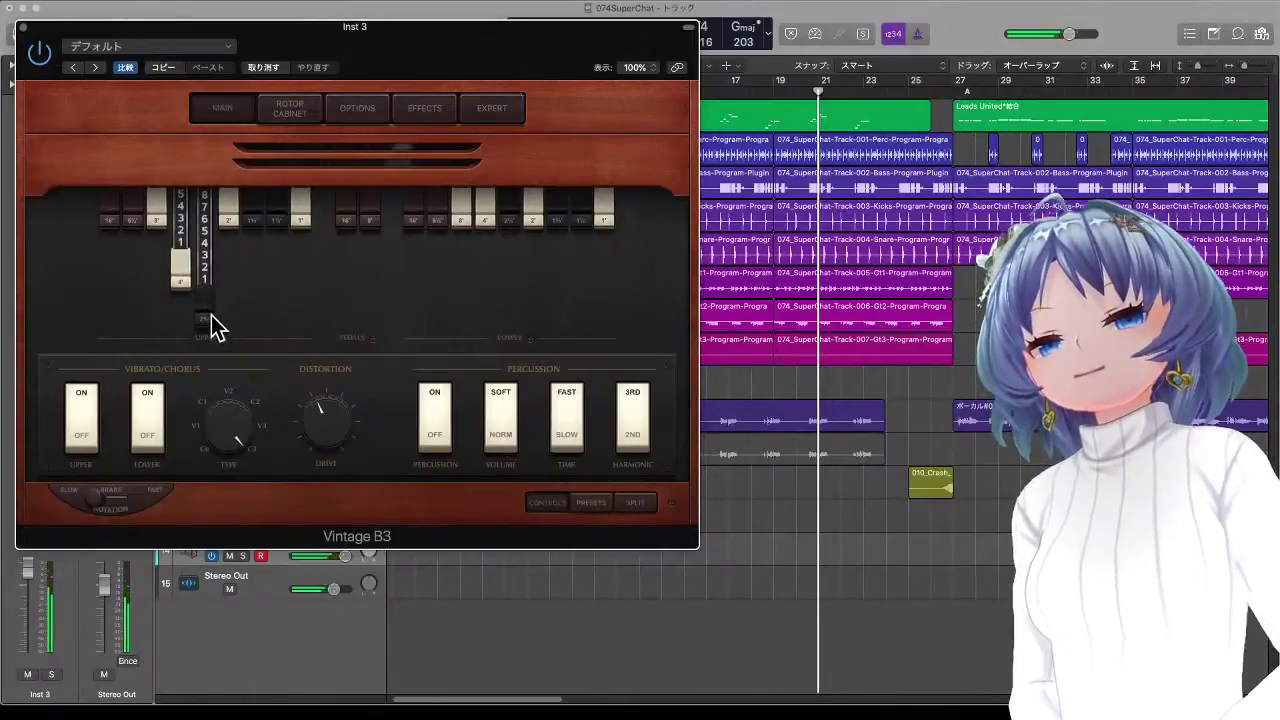
mouse_move(209, 331)
mouse_down()
mouse_move(205, 217)
mouse_move(180, 210)
mouse_move(184, 330)
mouse_up()
drag(181, 215, 195, 345)
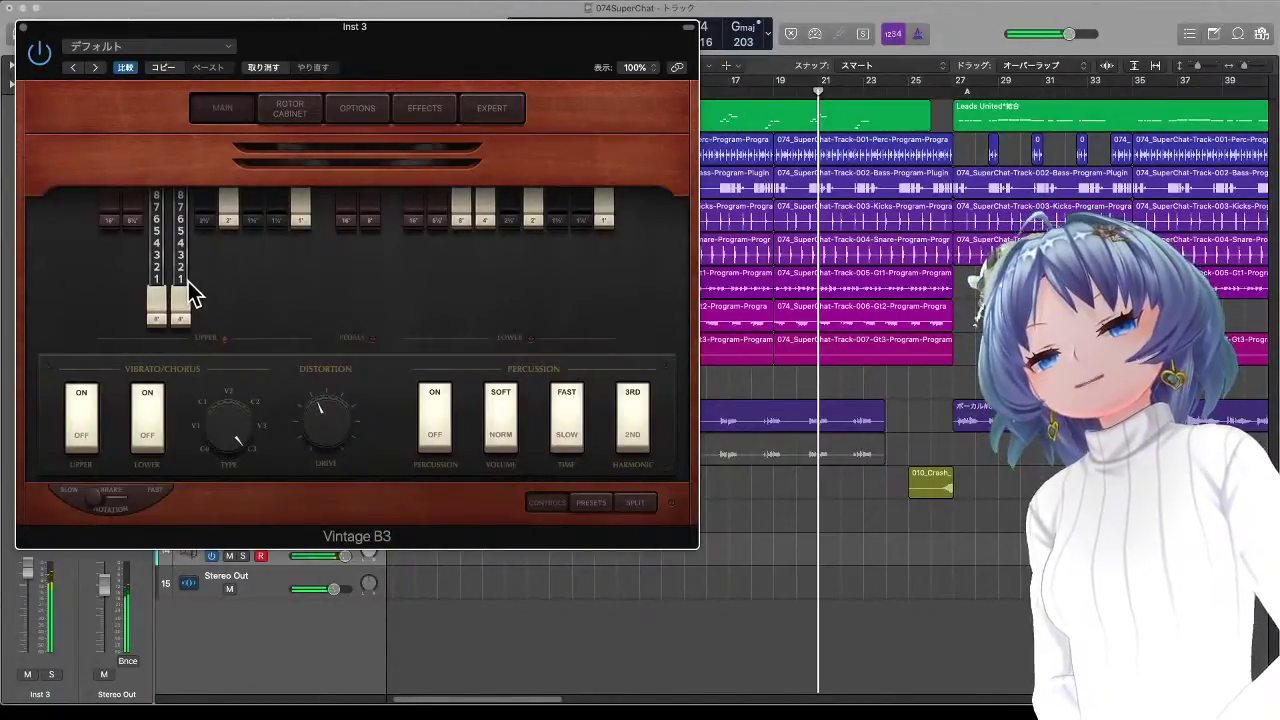
drag(194, 302, 194, 240)
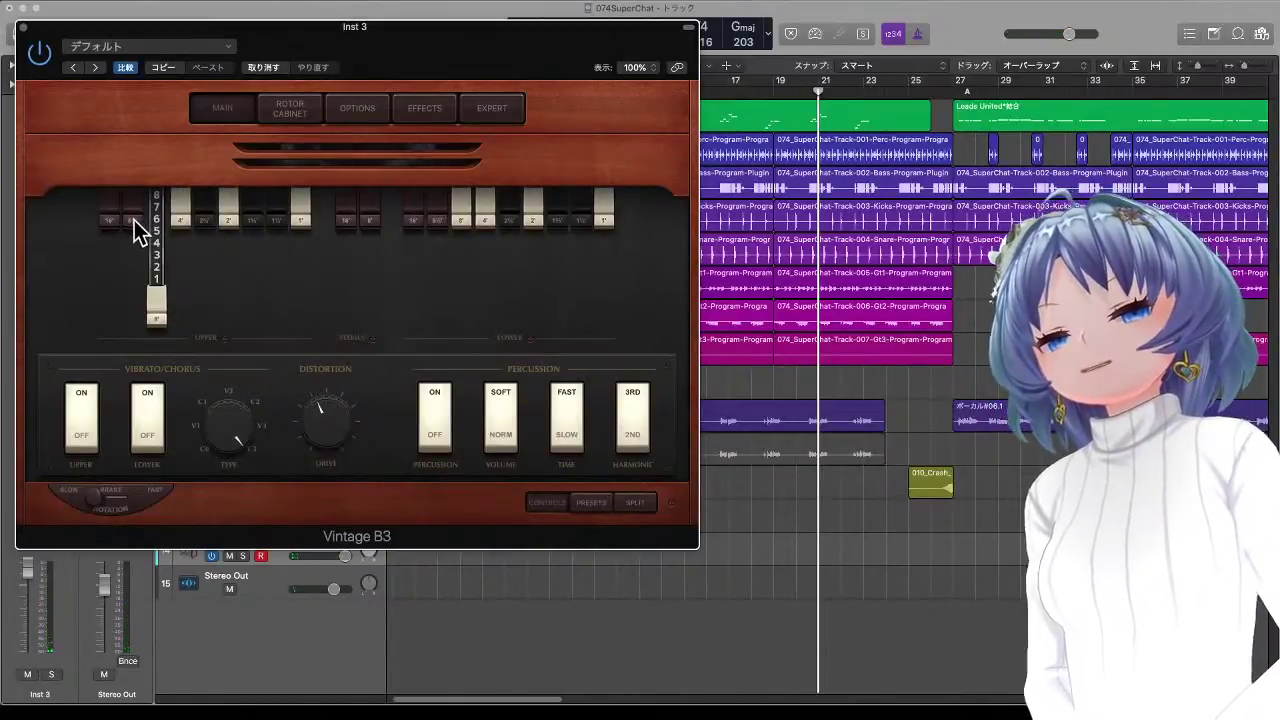
Step: Pull the upper 5⅓' and 16' drawbars out to 8 and push both back in, leaving only 8' out
drag(133, 225, 123, 343)
drag(107, 222, 104, 349)
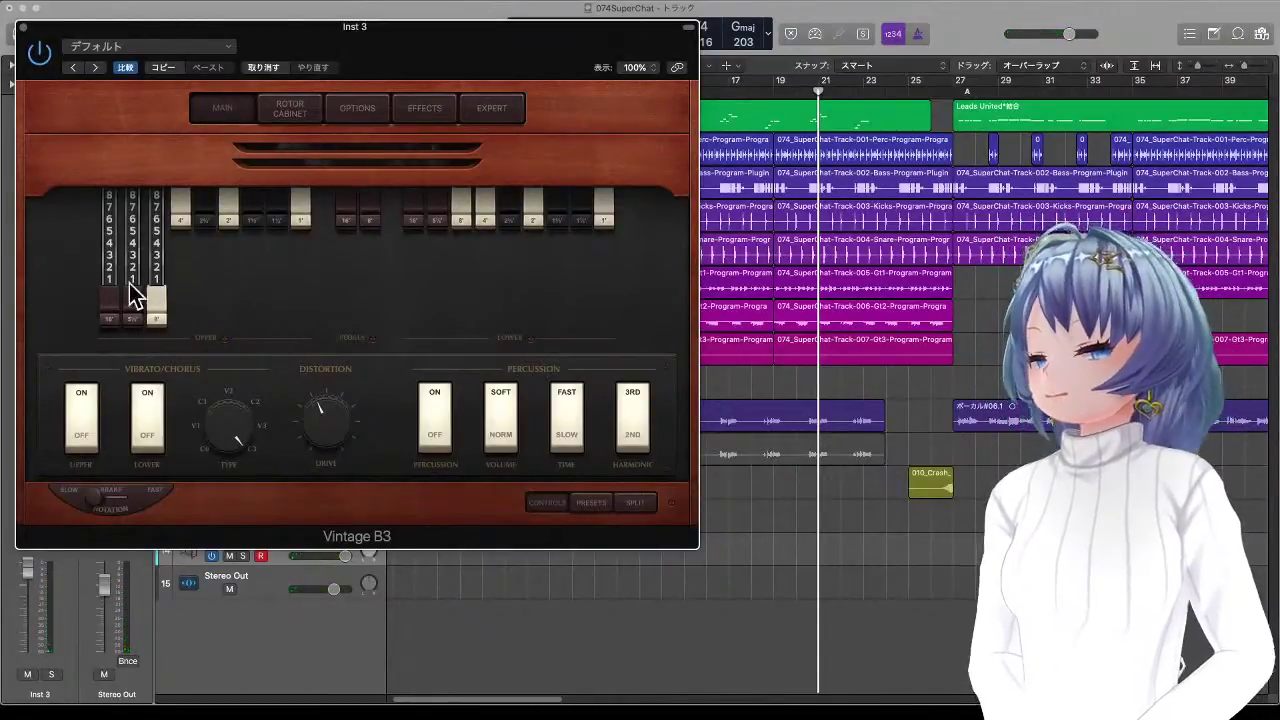
drag(137, 321, 125, 225)
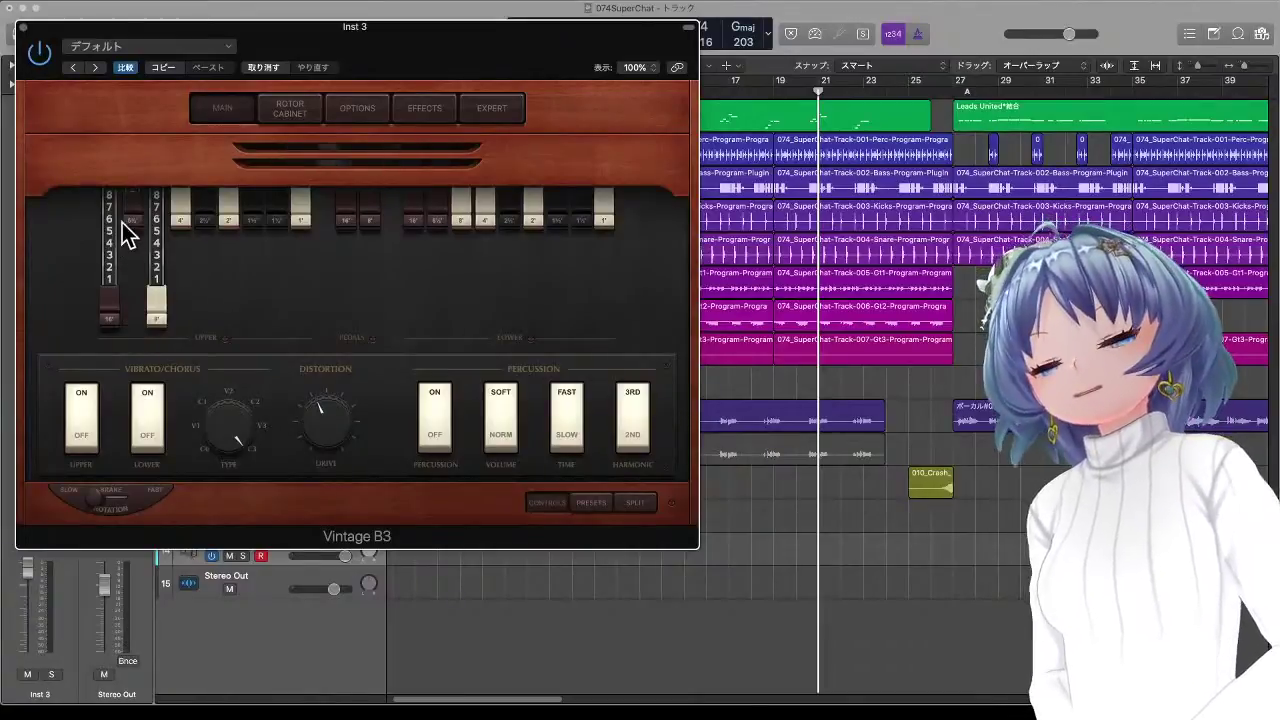
drag(112, 308, 104, 197)
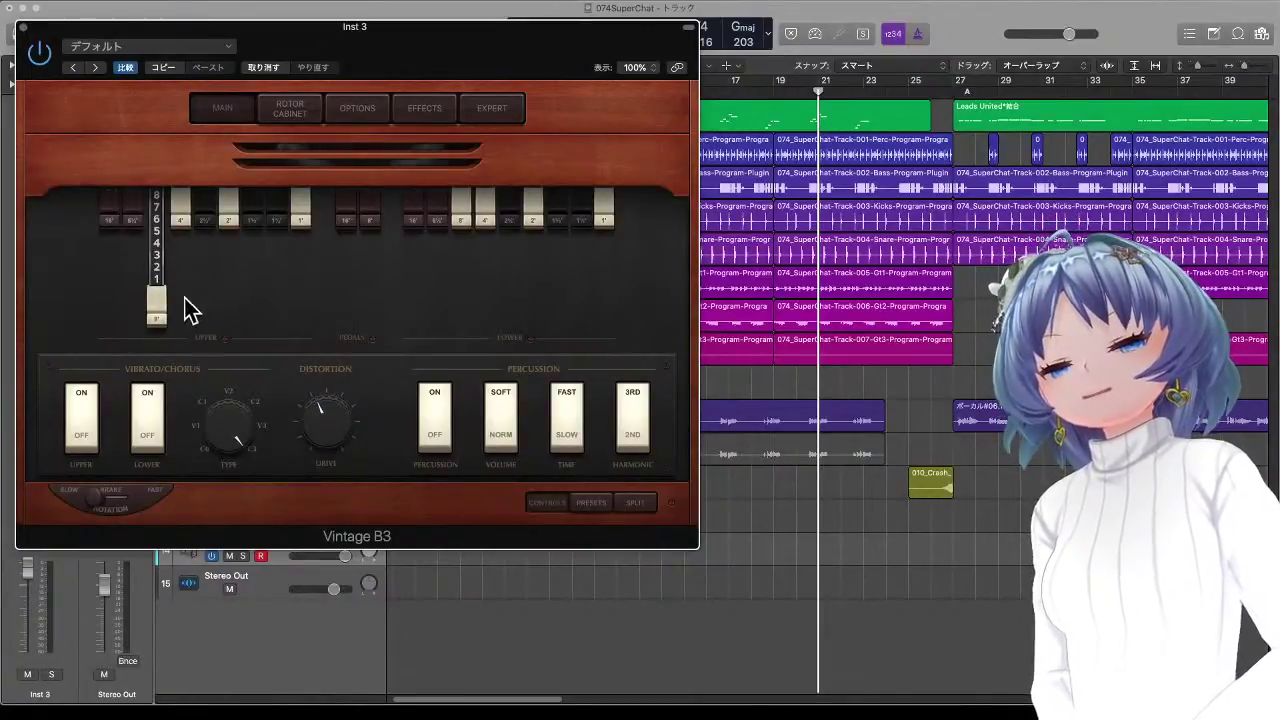
mouse_move(158, 318)
mouse_down()
mouse_move(160, 245)
mouse_move(158, 312)
mouse_up()
drag(306, 229, 302, 203)
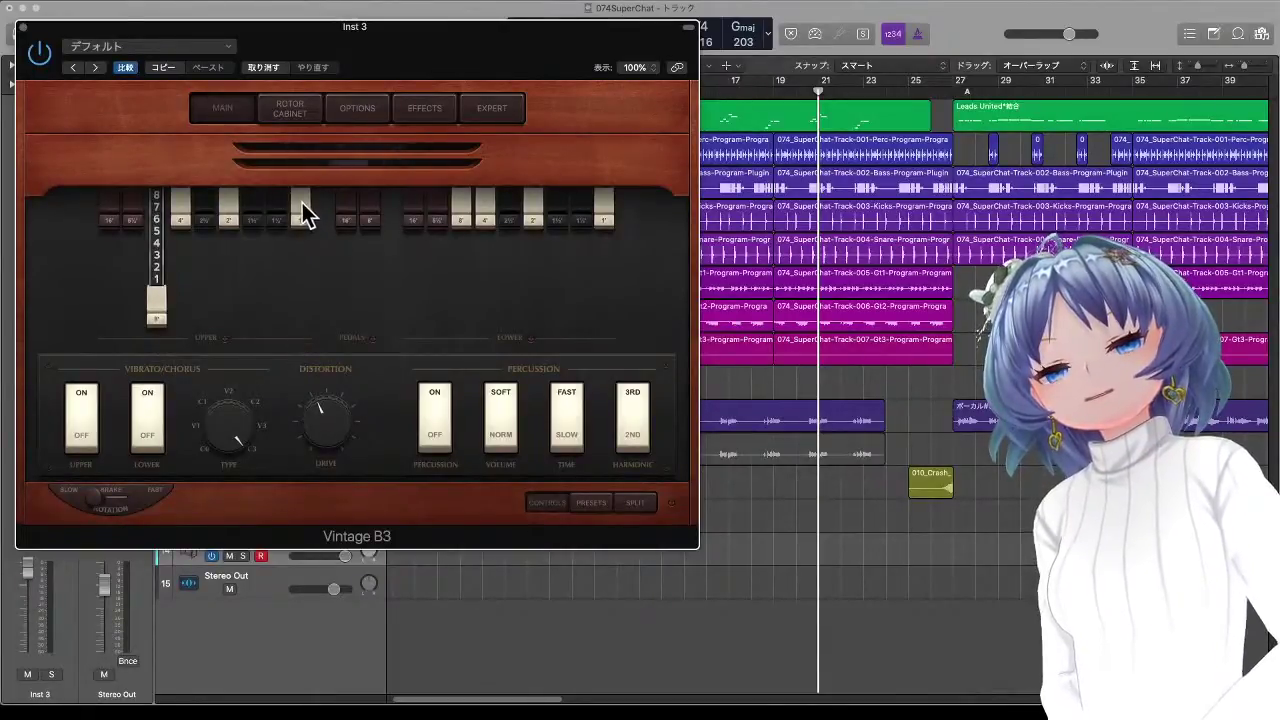
Step: Compare the organ sound with Percussion off and on, ending with Percussion on
click(443, 447)
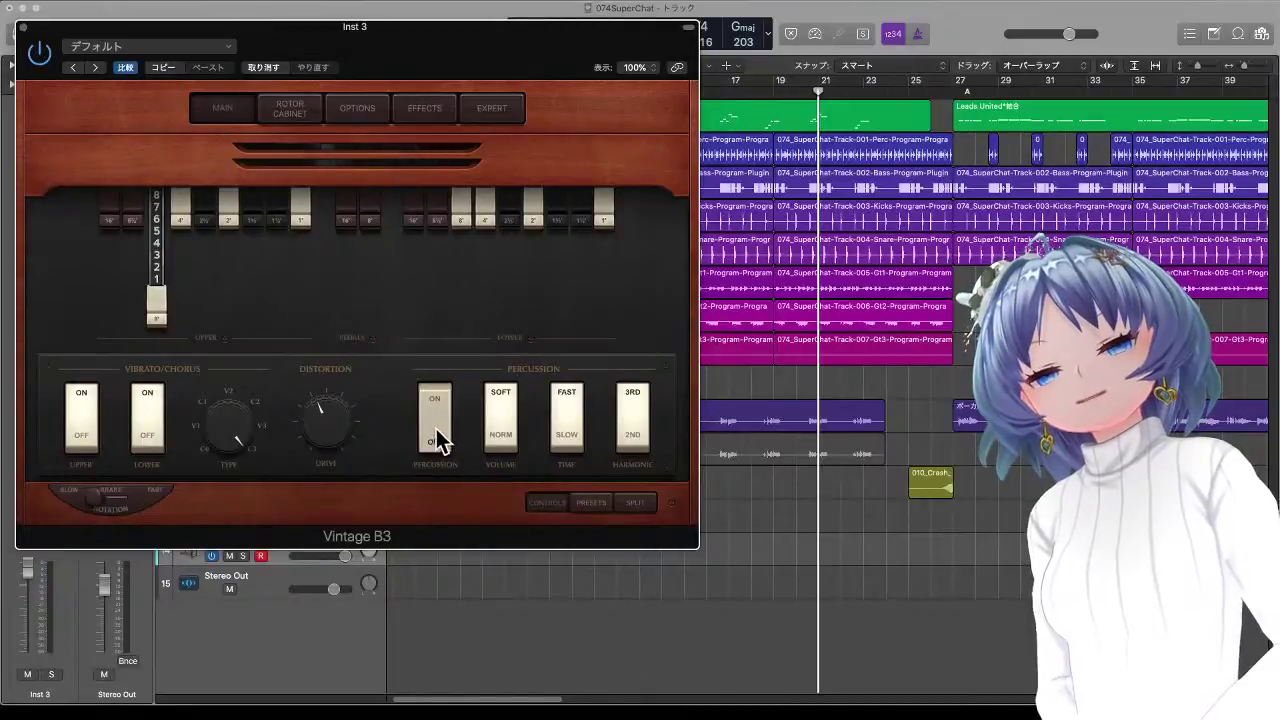
click(443, 443)
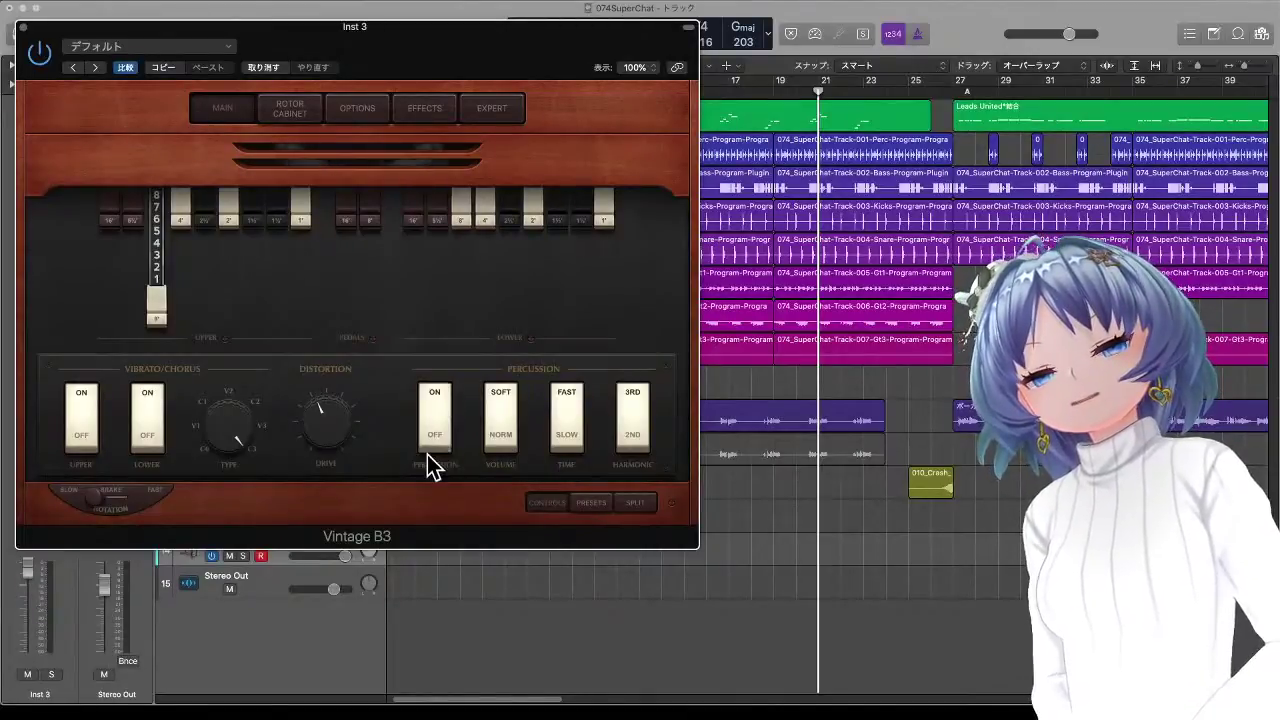
click(434, 439)
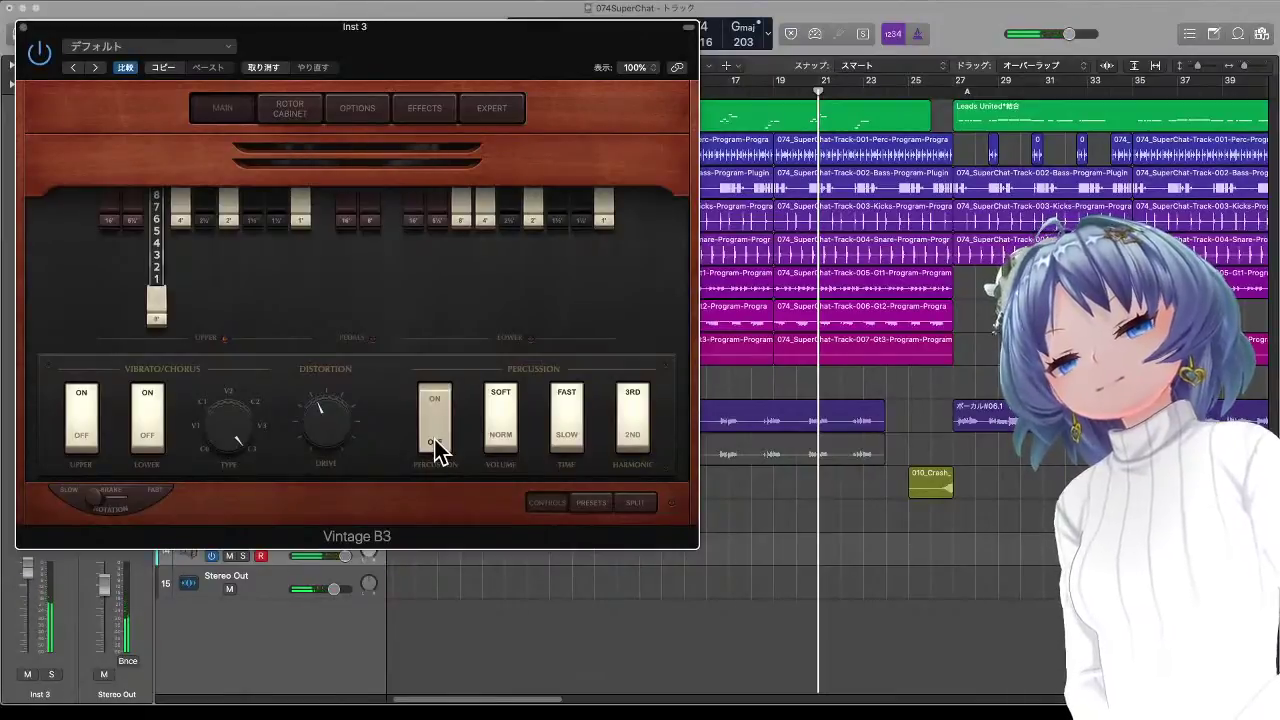
click(433, 411)
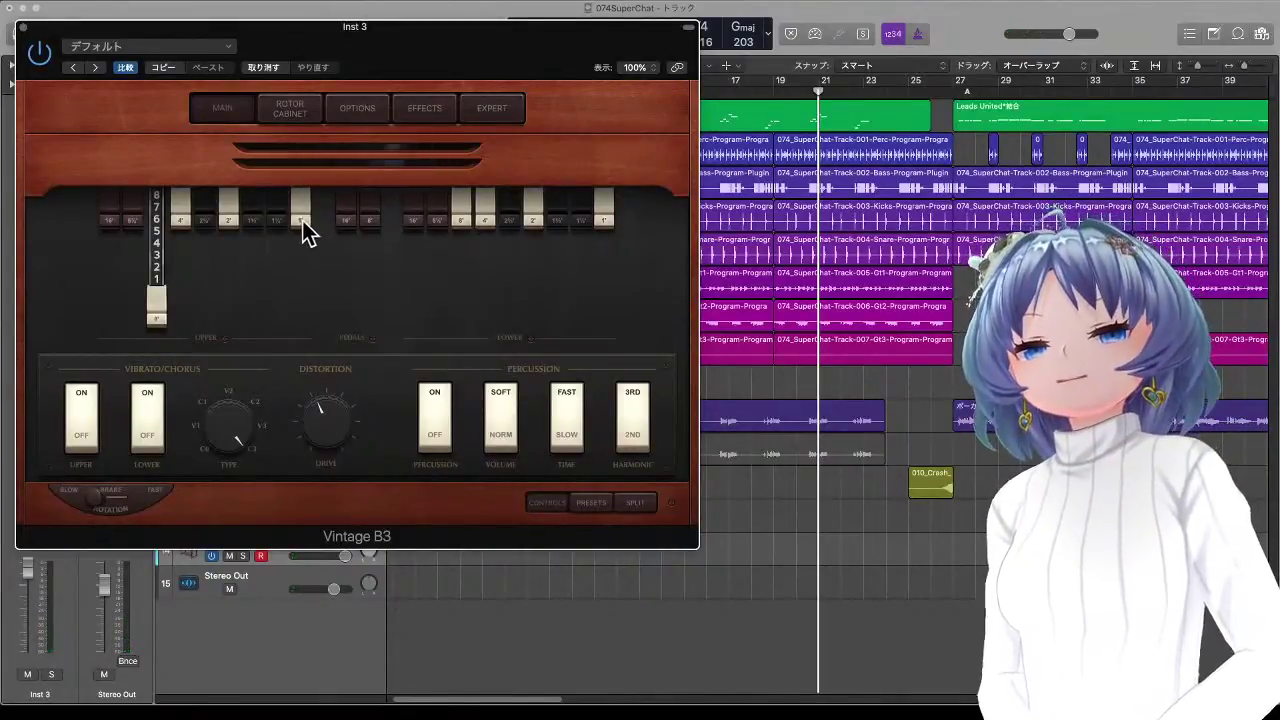
Step: With Percussion on, pull the upper 1' drawbar out to 8 and push it back in, twice
drag(304, 228, 313, 332)
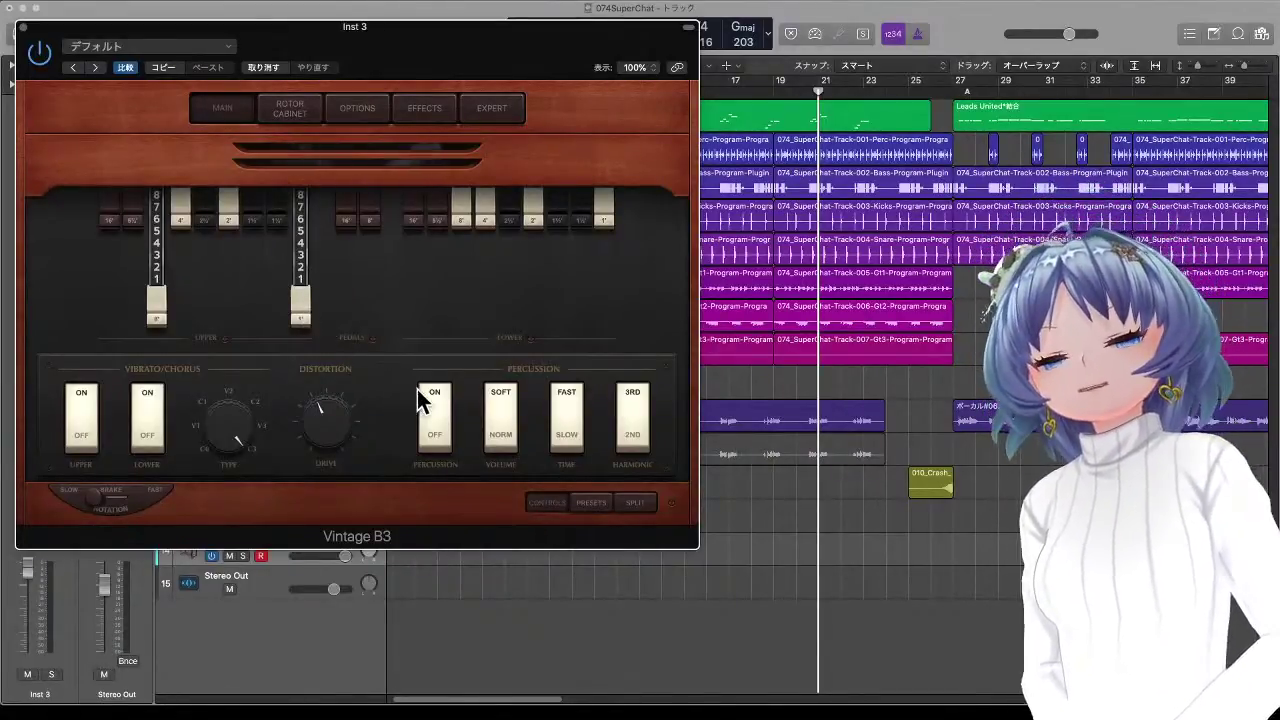
drag(288, 301, 292, 210)
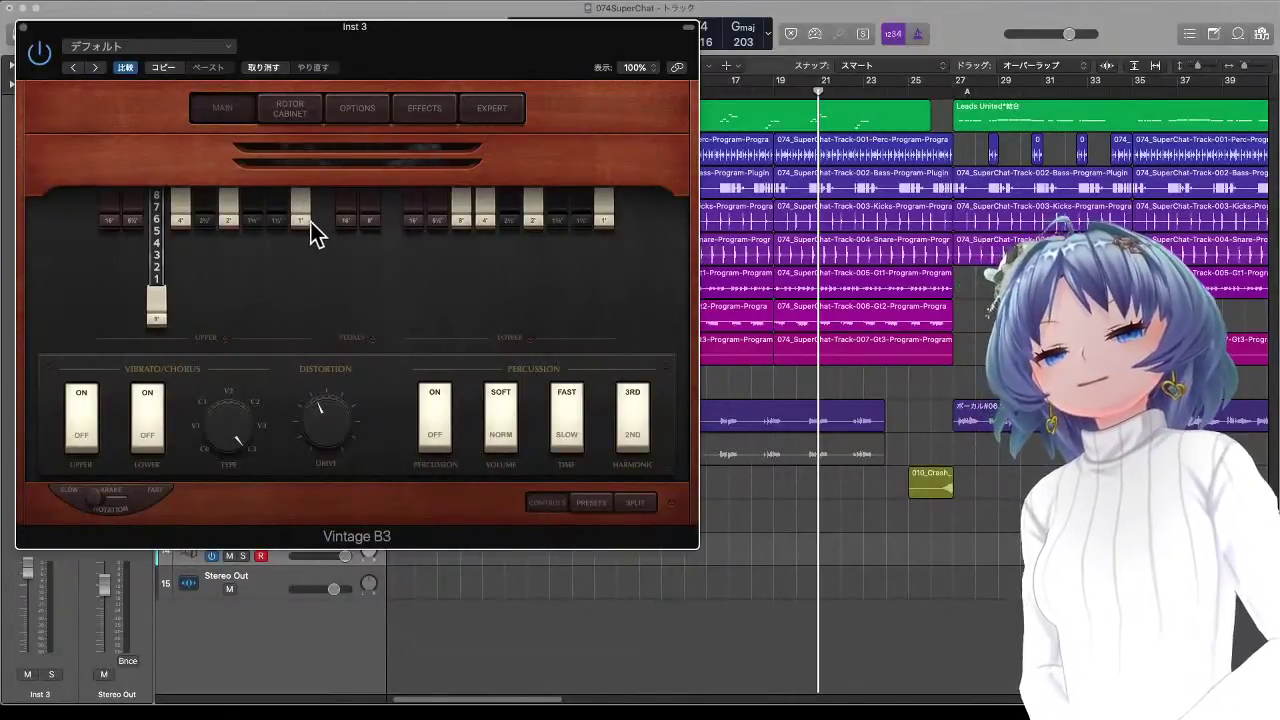
drag(301, 212, 302, 346)
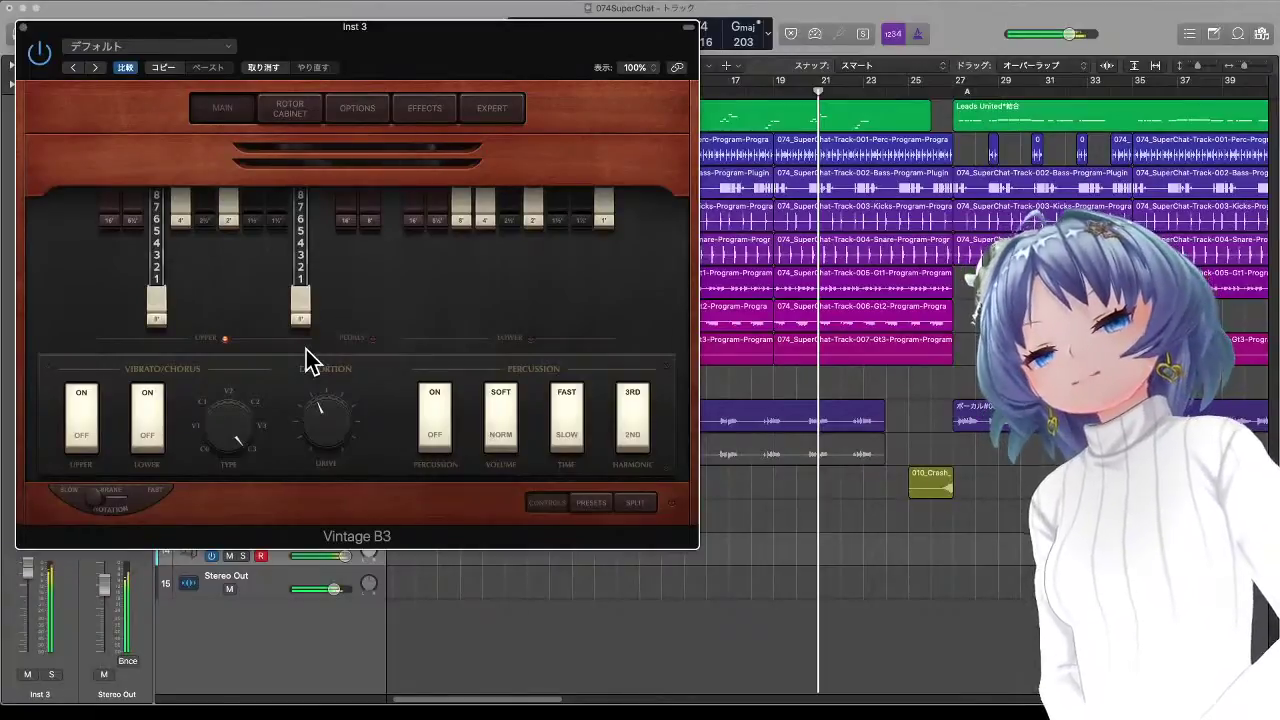
drag(300, 318, 303, 204)
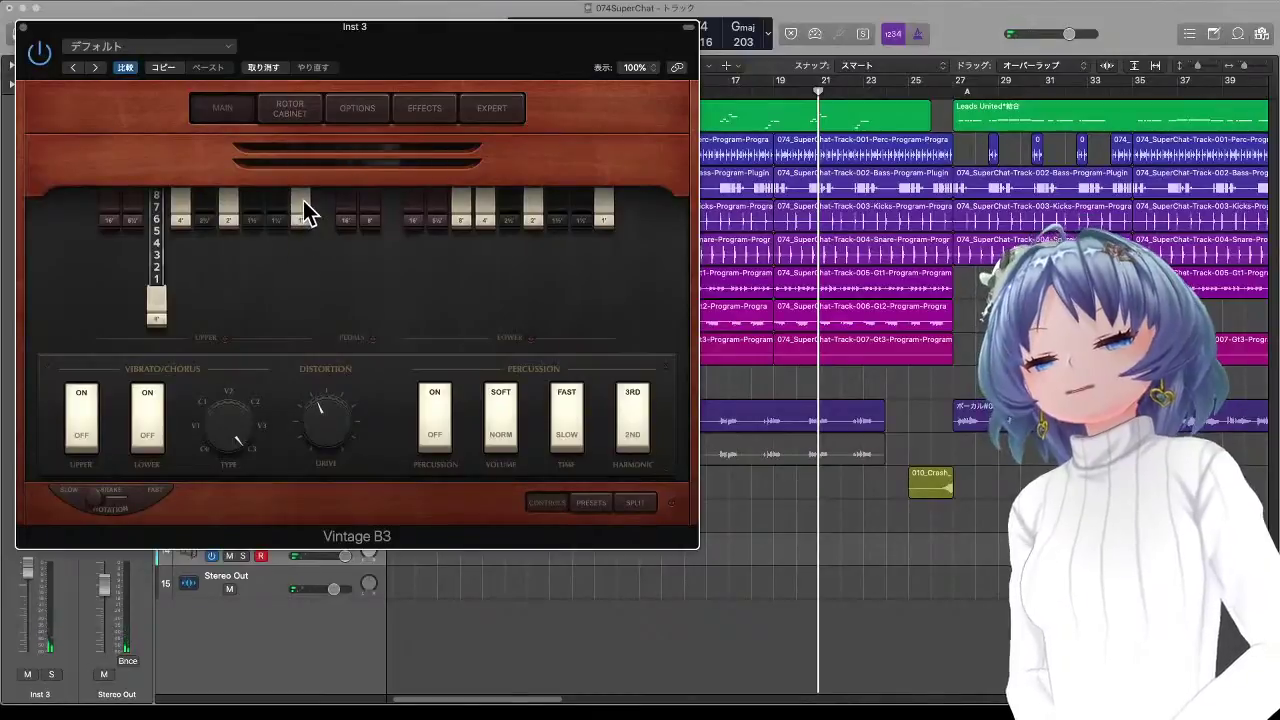
Step: Turn Percussion off and set the upper drawbars to 8 for 1', 6 for 1⅓', 4 for 1⅗', 5 for 2' and 4 for 4'
click(443, 441)
drag(302, 215, 310, 323)
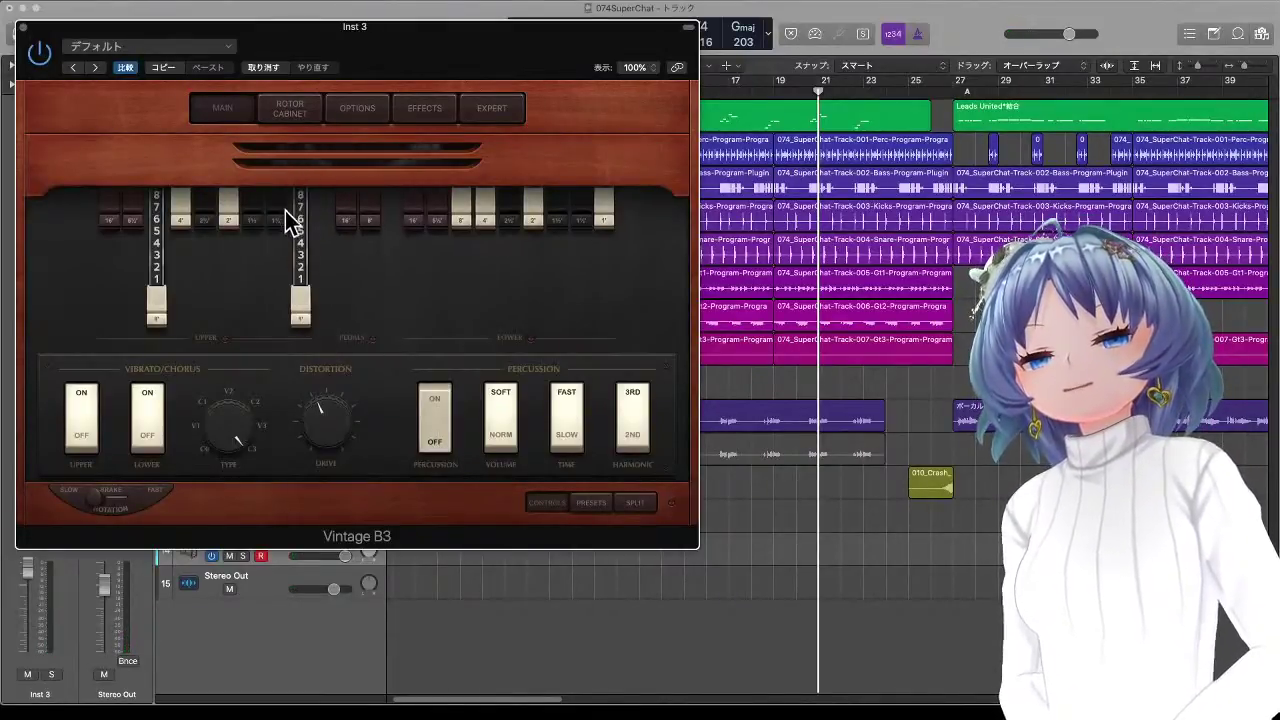
drag(288, 218, 282, 283)
drag(257, 220, 227, 280)
drag(182, 220, 187, 268)
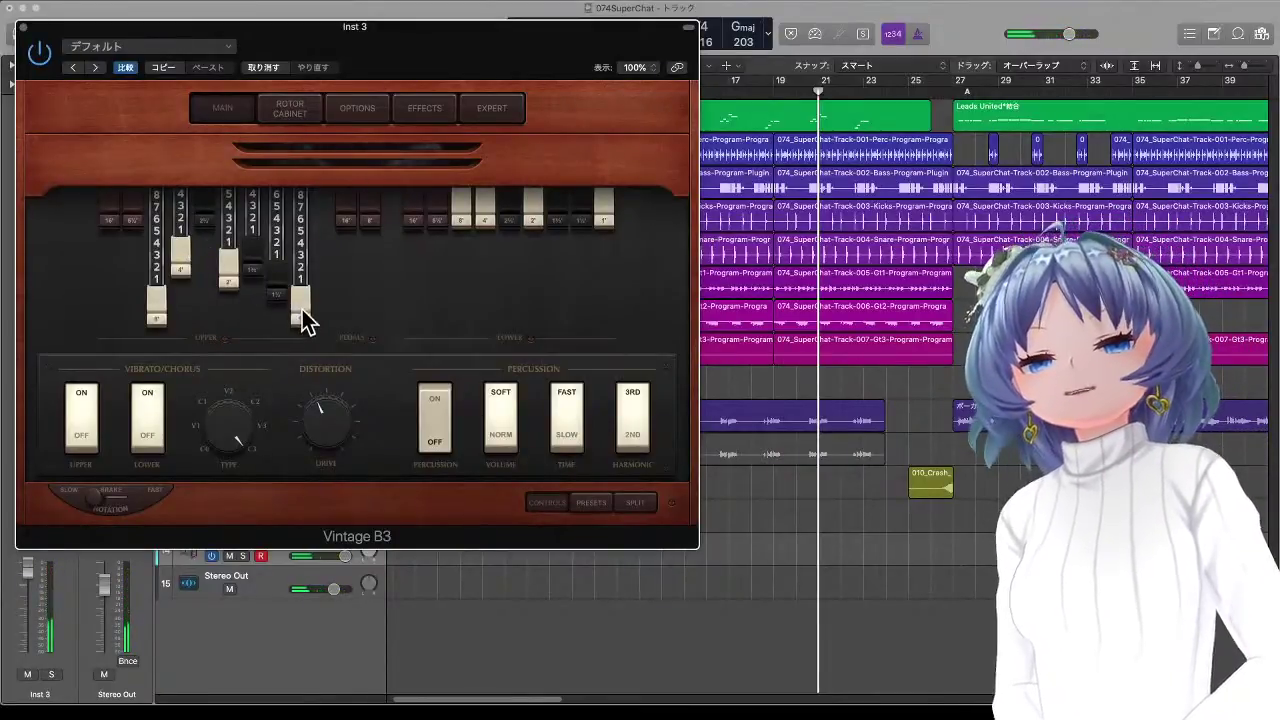
Step: Push the upper 1', 1⅓', 1⅗', 2' and 4' drawbars fully in so only 8' stays out
drag(300, 312, 300, 206)
drag(280, 288, 288, 214)
drag(258, 268, 235, 196)
drag(180, 266, 191, 190)
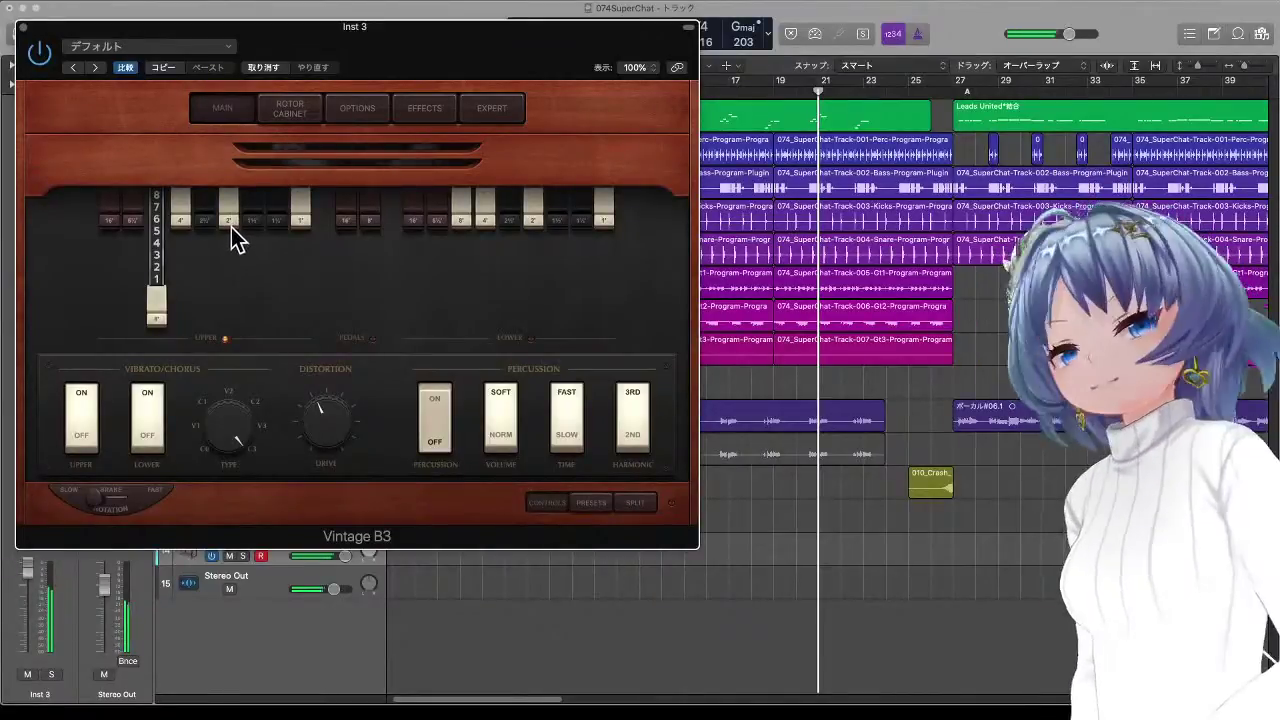
Step: Set the upper 4', 2' and 1' drawbars to 6, and reduce the 2' drawbar to 3
drag(180, 220, 181, 292)
drag(229, 221, 231, 282)
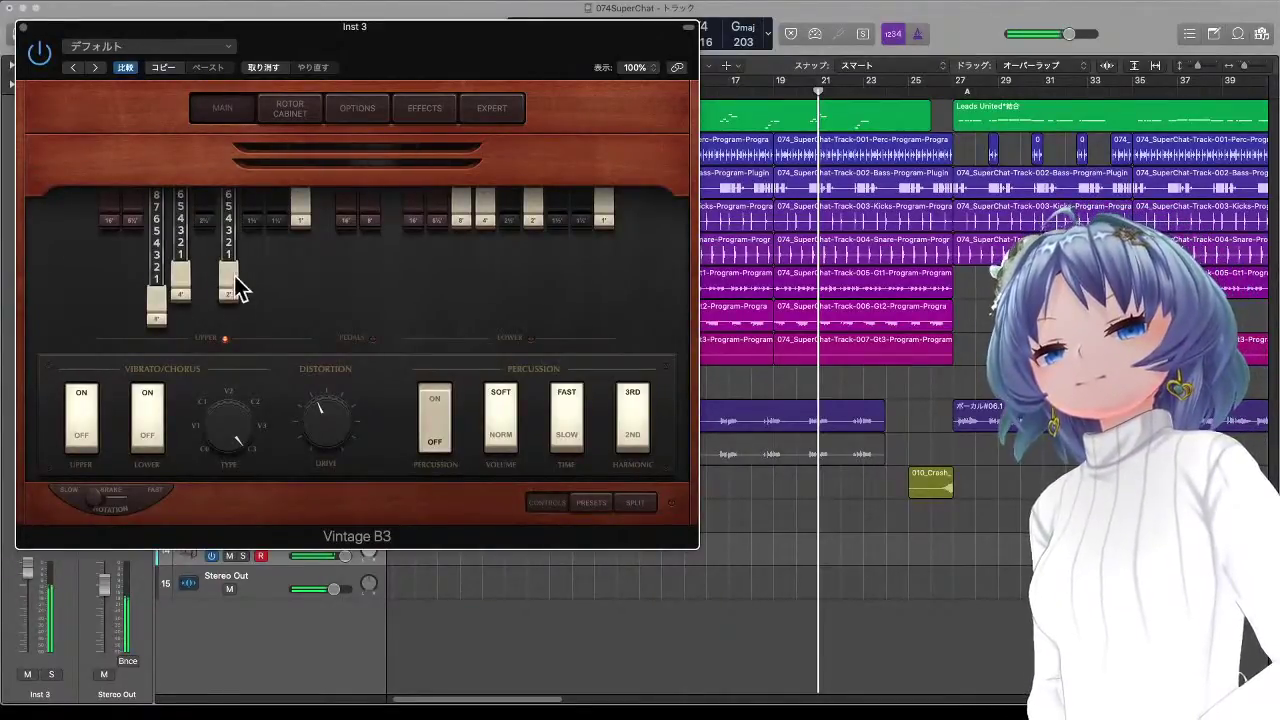
drag(300, 220, 303, 292)
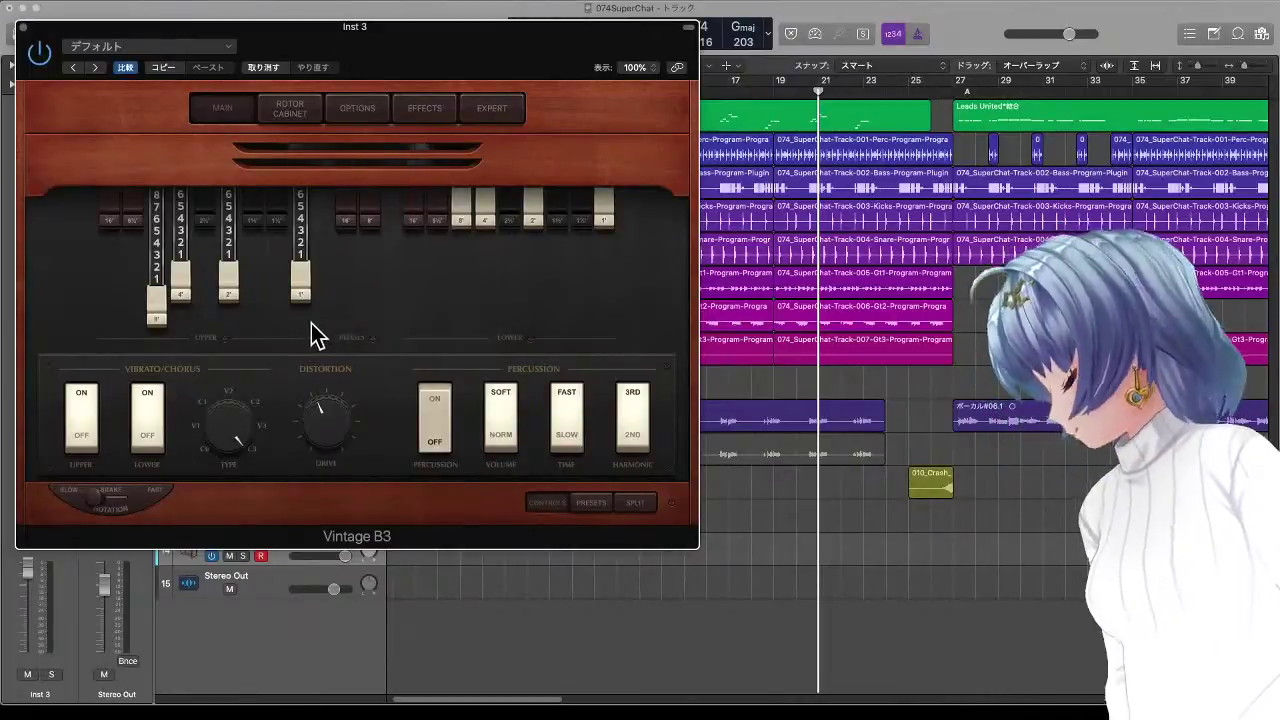
drag(224, 274, 228, 248)
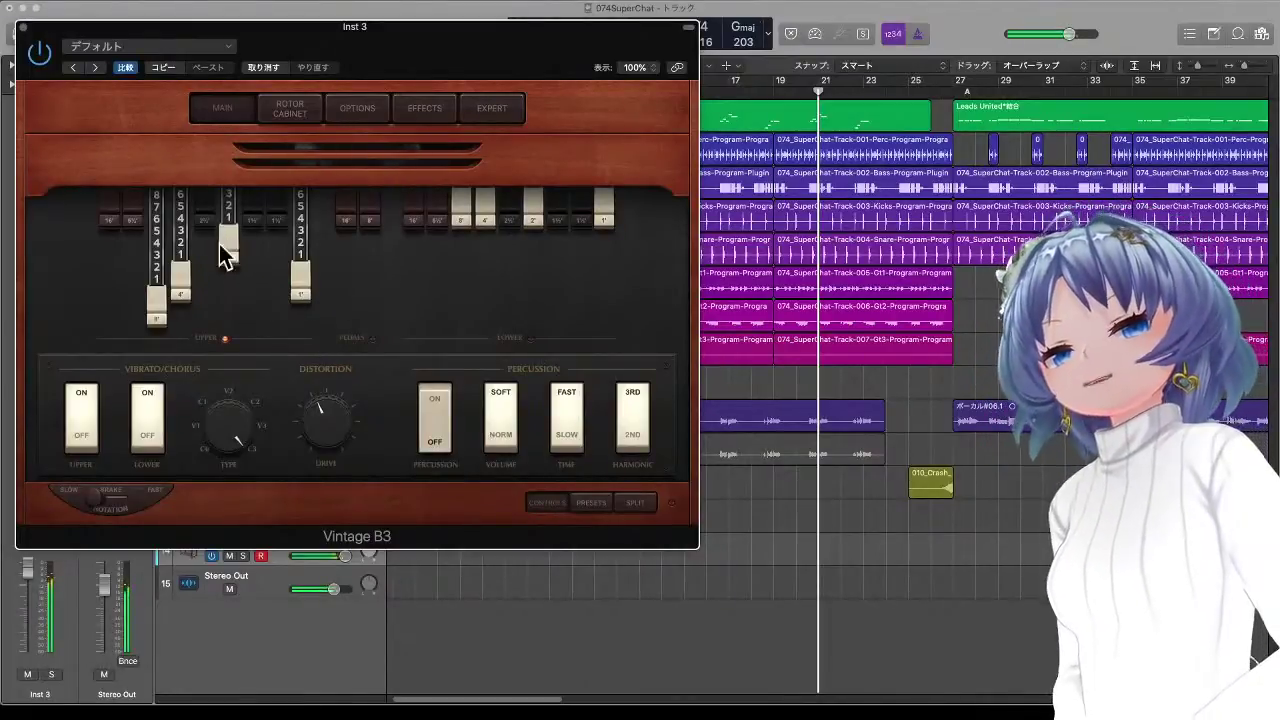
Step: Pull all nine upper drawbars, from 16' to 1', fully out to 8
drag(181, 285, 204, 318)
drag(252, 200, 299, 312)
drag(277, 258, 277, 357)
drag(258, 294, 256, 324)
drag(235, 257, 228, 332)
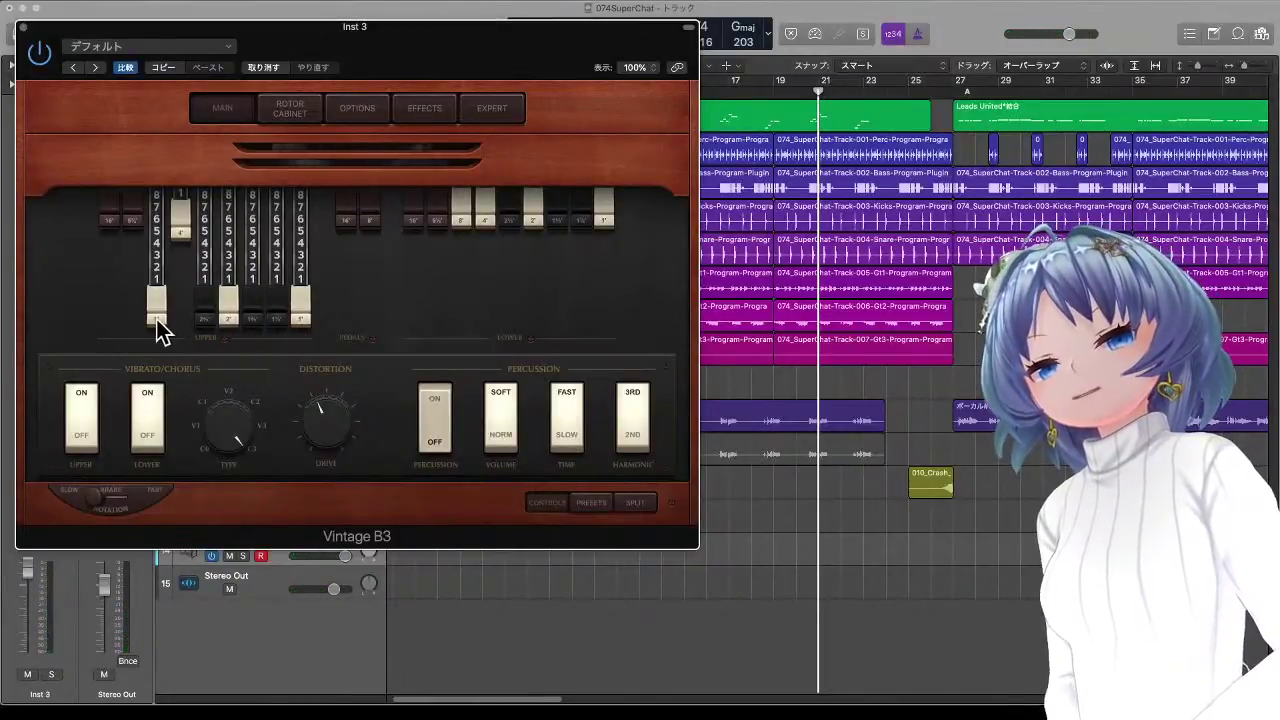
drag(185, 224, 190, 362)
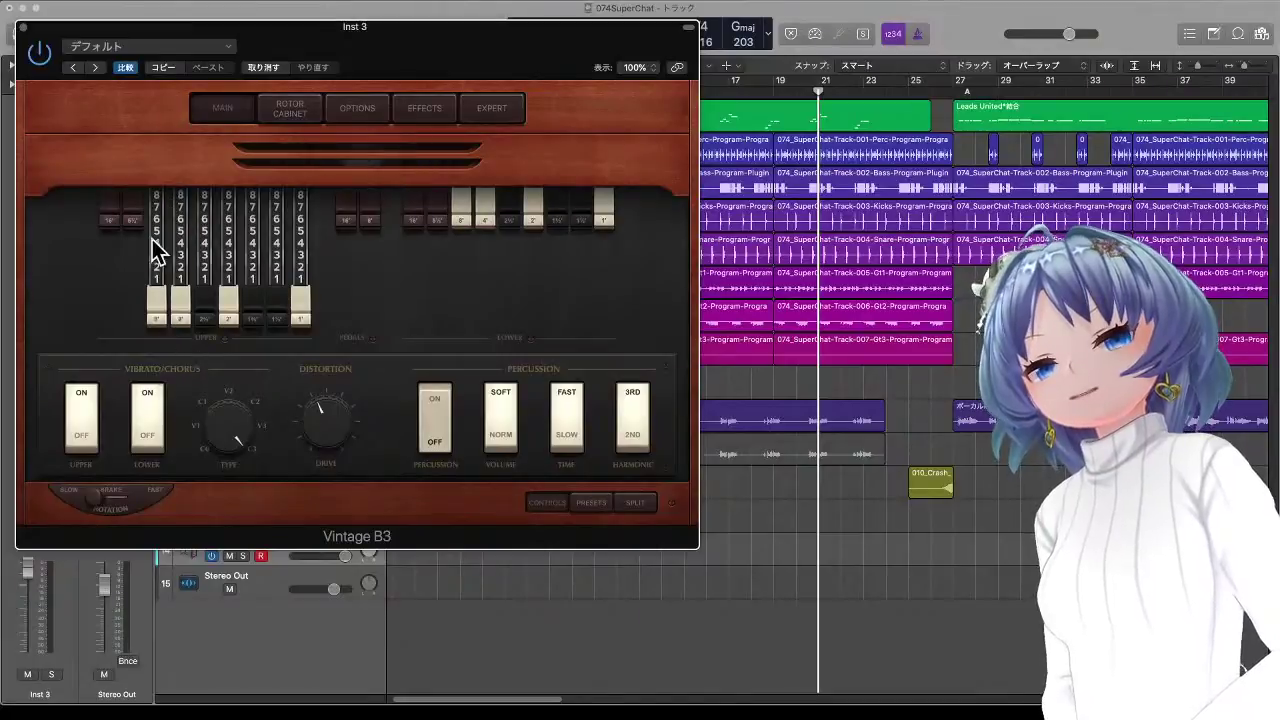
drag(134, 218, 141, 359)
drag(112, 220, 116, 298)
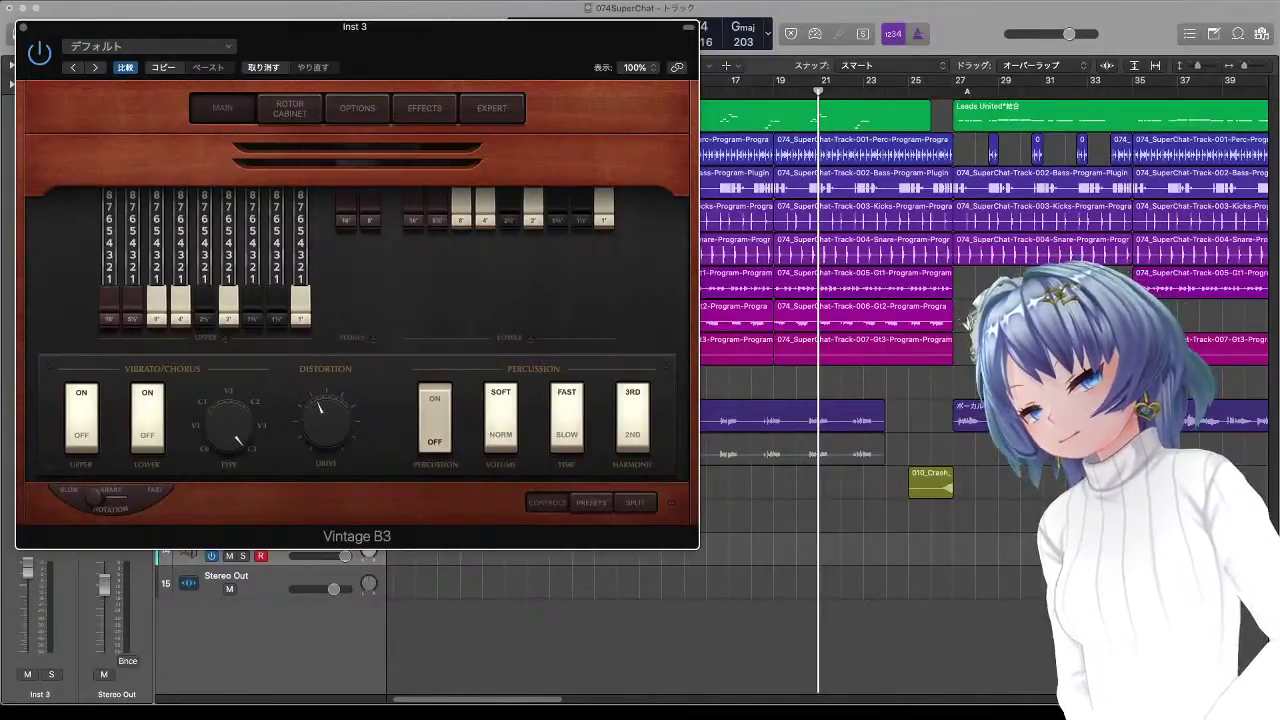
Step: Switch to the slide presentation and advance from the 倍音 slide through the 接点鍵盤 slides to the そんな感じ slide
key(super+Tab)
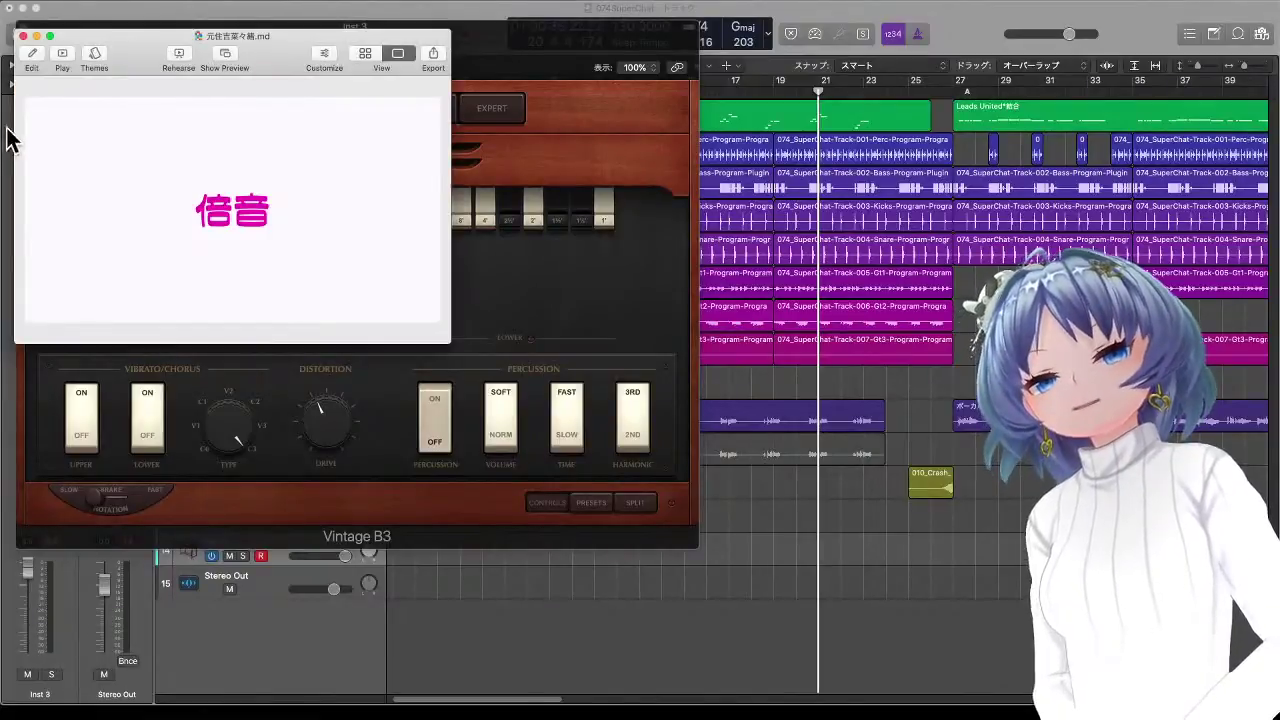
key(Right)
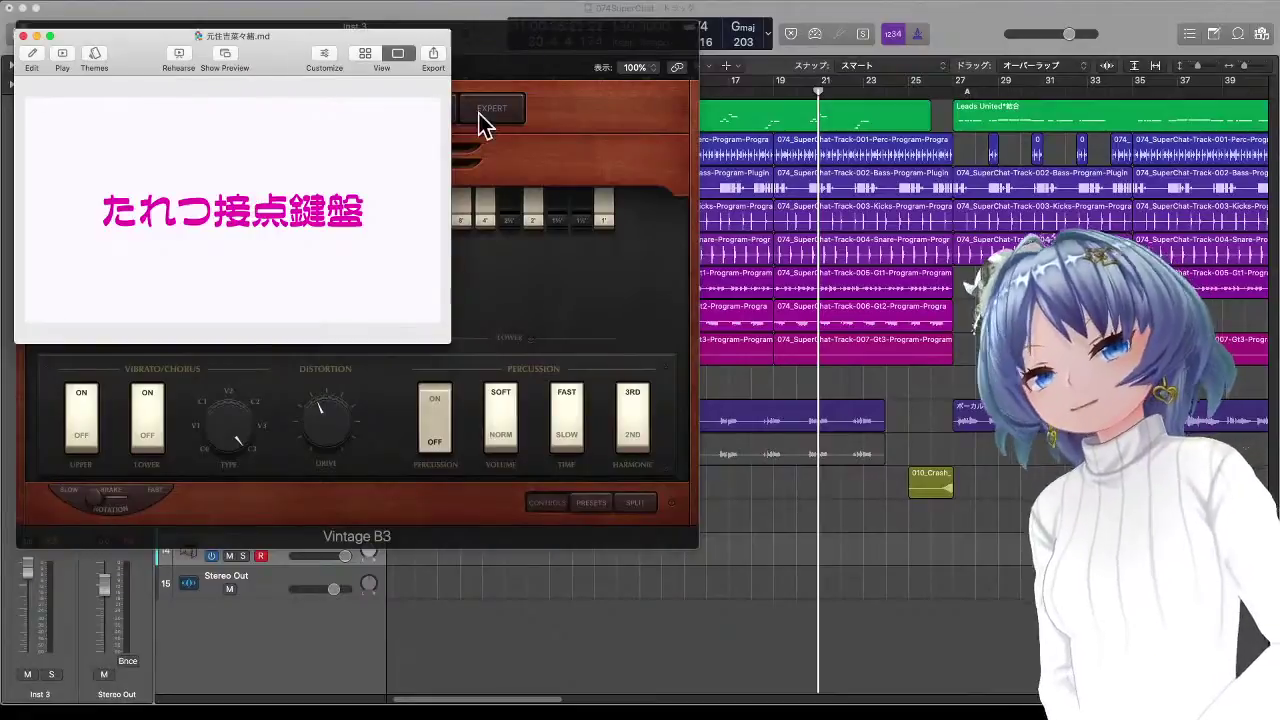
key(super+Tab)
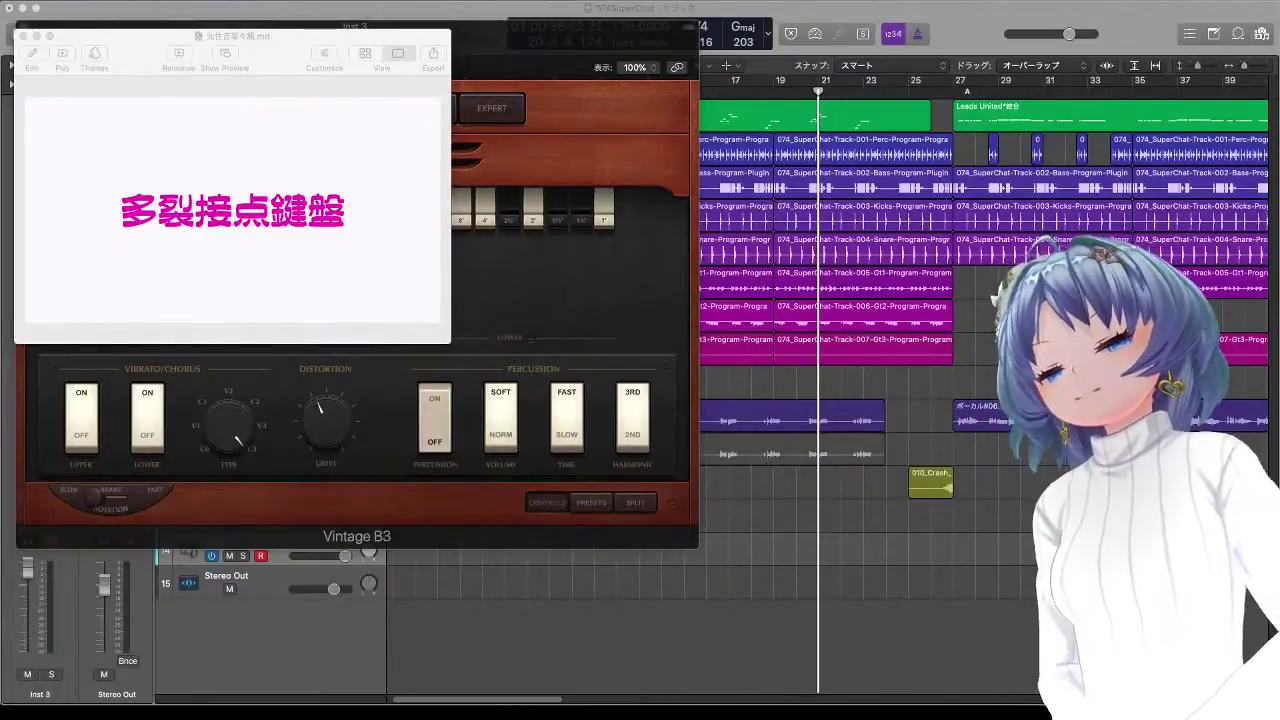
click(340, 279)
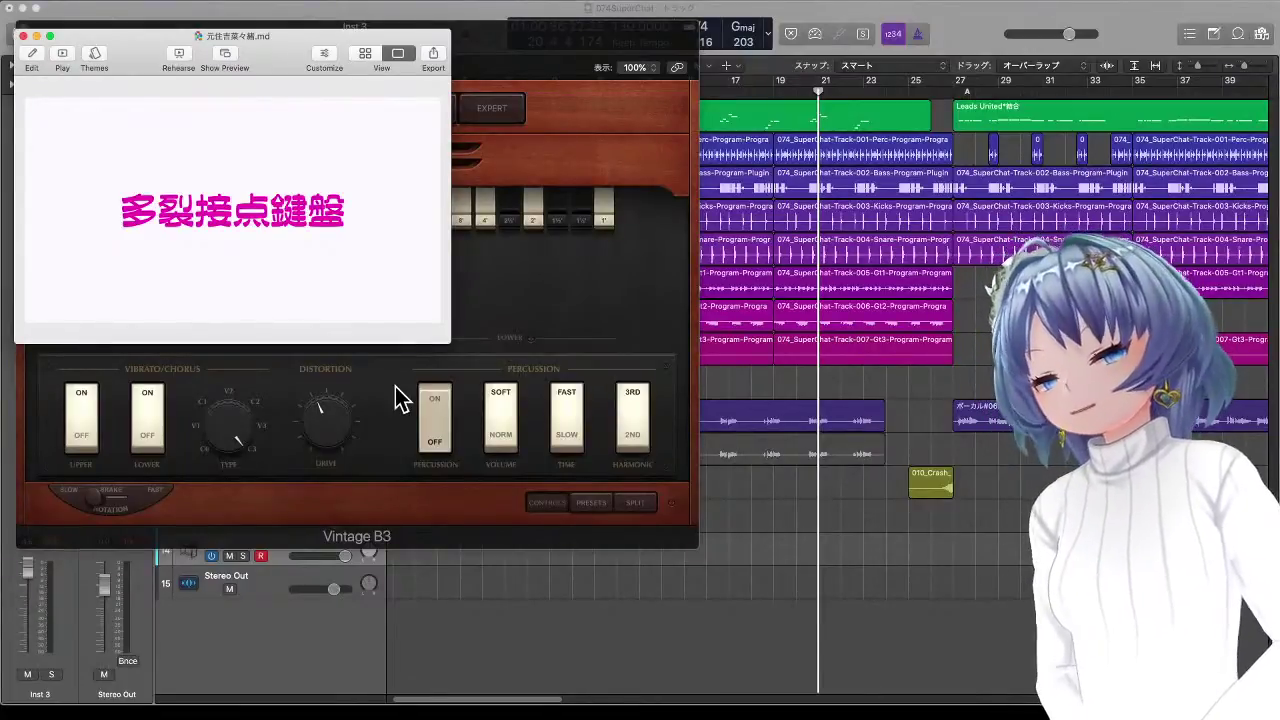
key(Right)
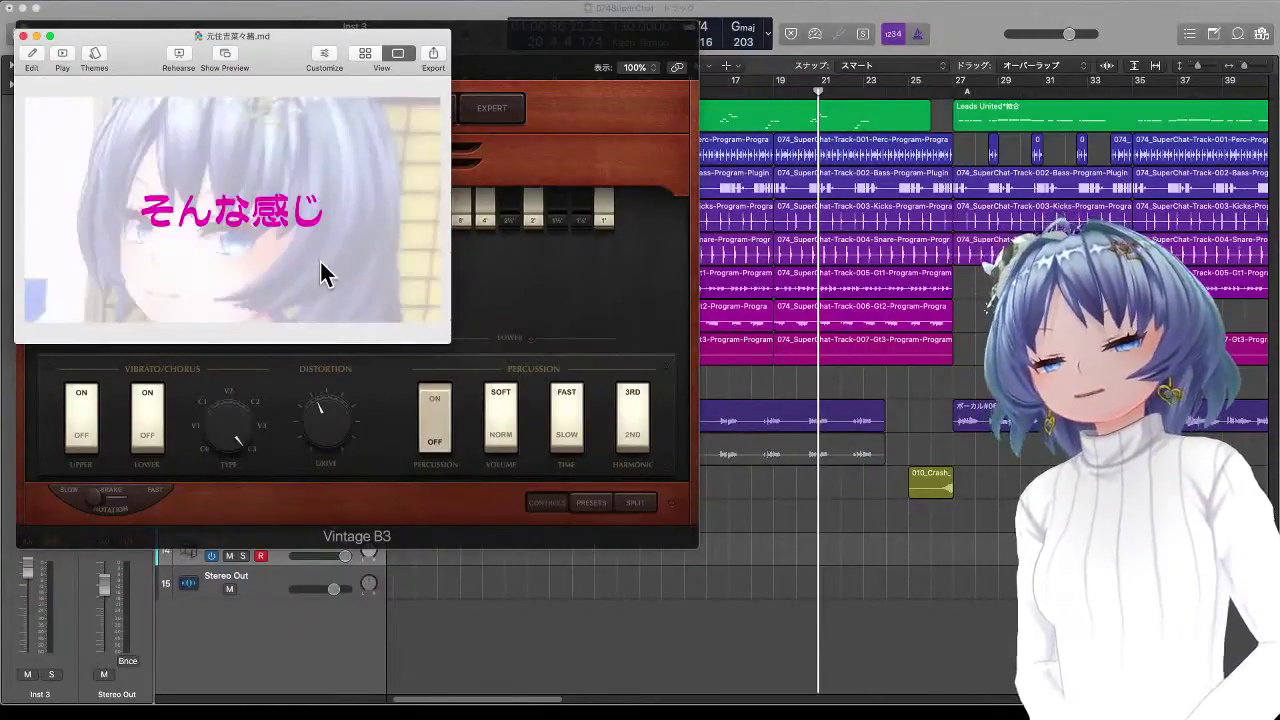